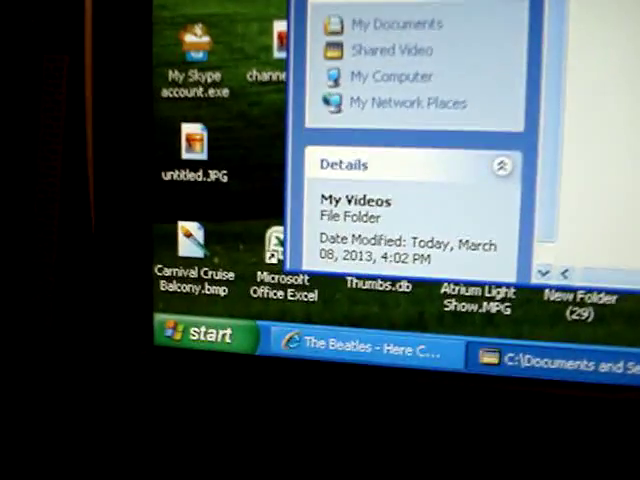
Open the Roblox folder inside My Videos
key(Return)
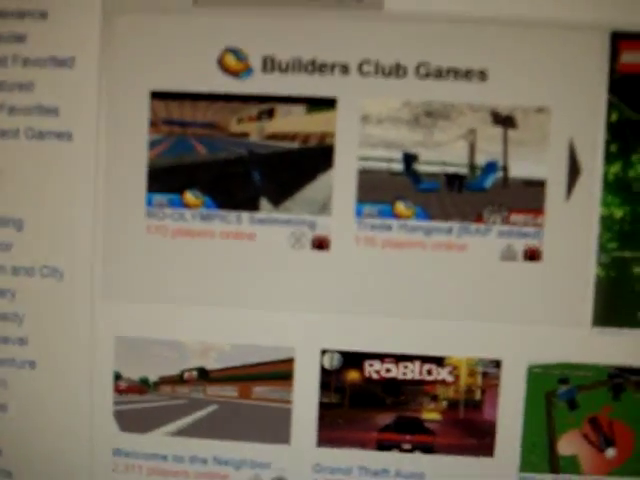
scroll(320, 240, down, 5)
scroll(320, 240, down, 3)
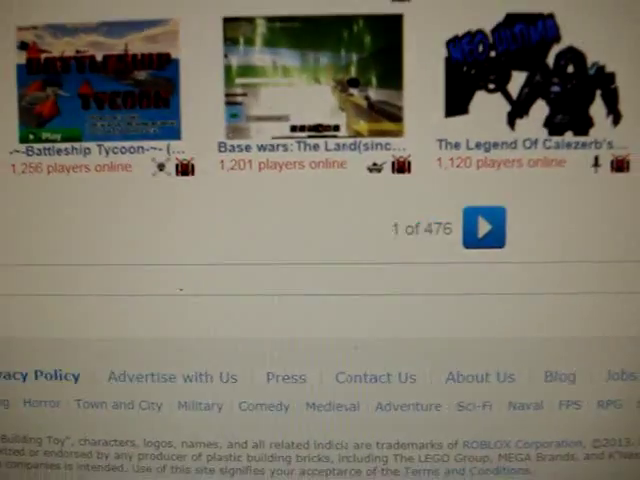
scroll(320, 240, up, 6)
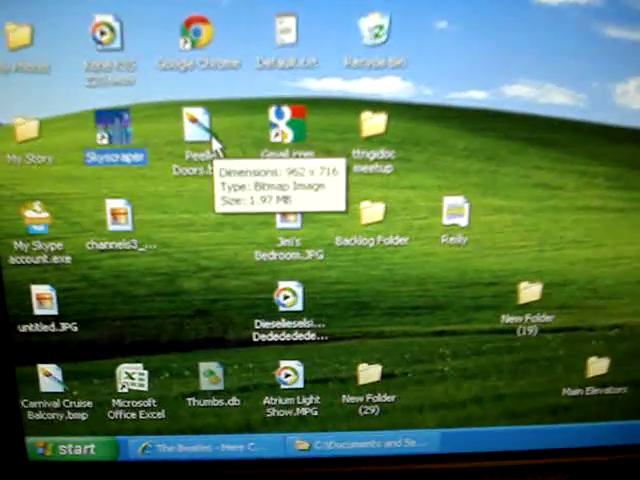
double_click(222, 170)
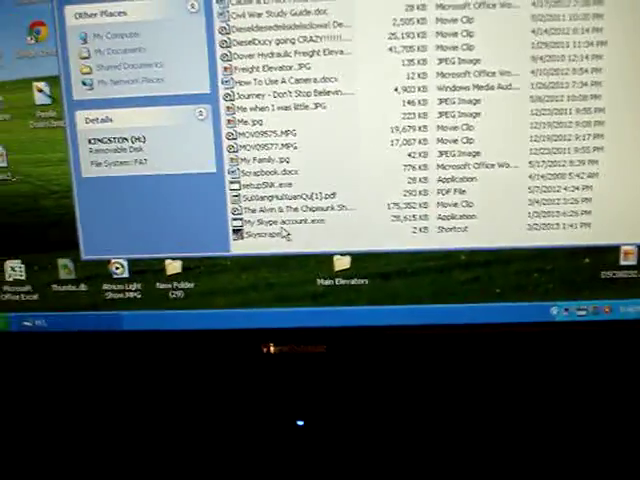
Select, then deselect, the last three flash-drive files: My Skype account.exe, Skyscraper and Skype
drag(282, 240, 282, 216)
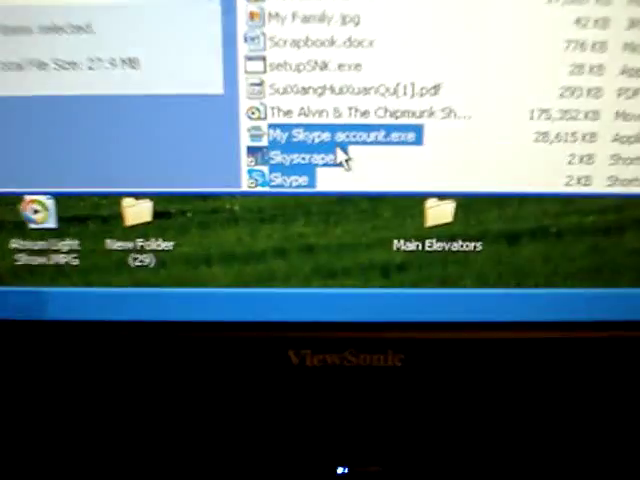
click(370, 130)
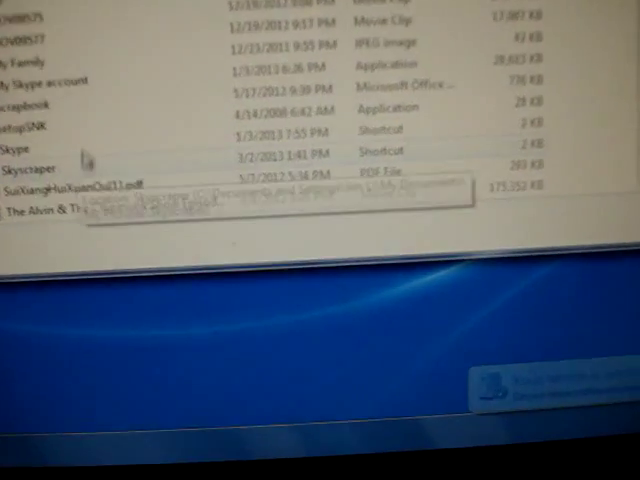
Drag My Skype account and the Skyscraper shortcut from KINGSTON onto the desktop
click(75, 95)
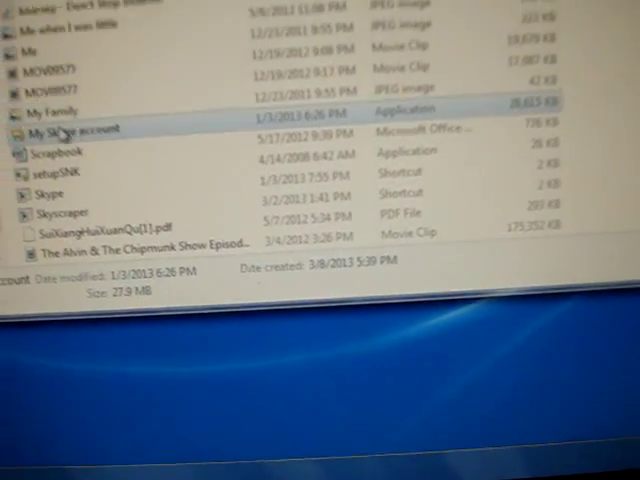
mouse_move(115, 172)
mouse_down()
mouse_move(28, 180)
mouse_move(42, 200)
mouse_up()
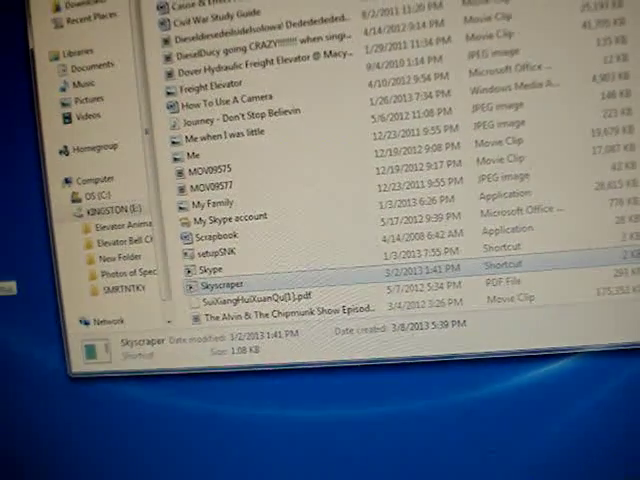
drag(8, 292, 2, 250)
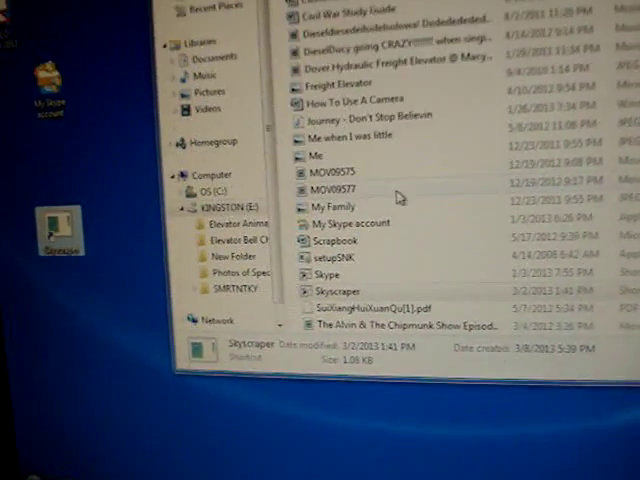